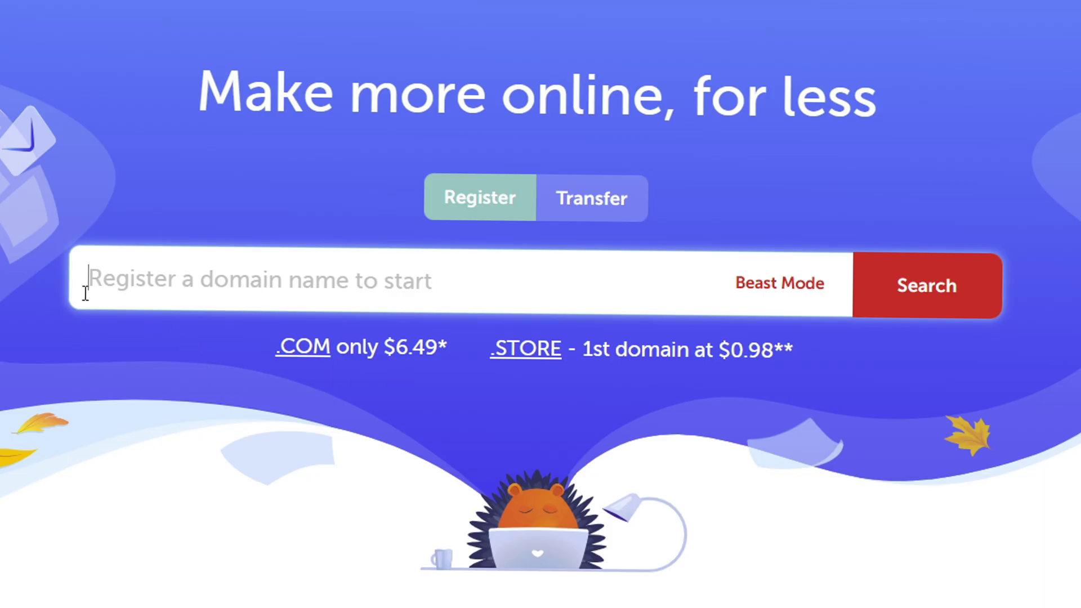
# Paste mysuperamazingsite.com into Namecheap's domain search and check its availability and price.
pyautogui.rightClick(159, 288)
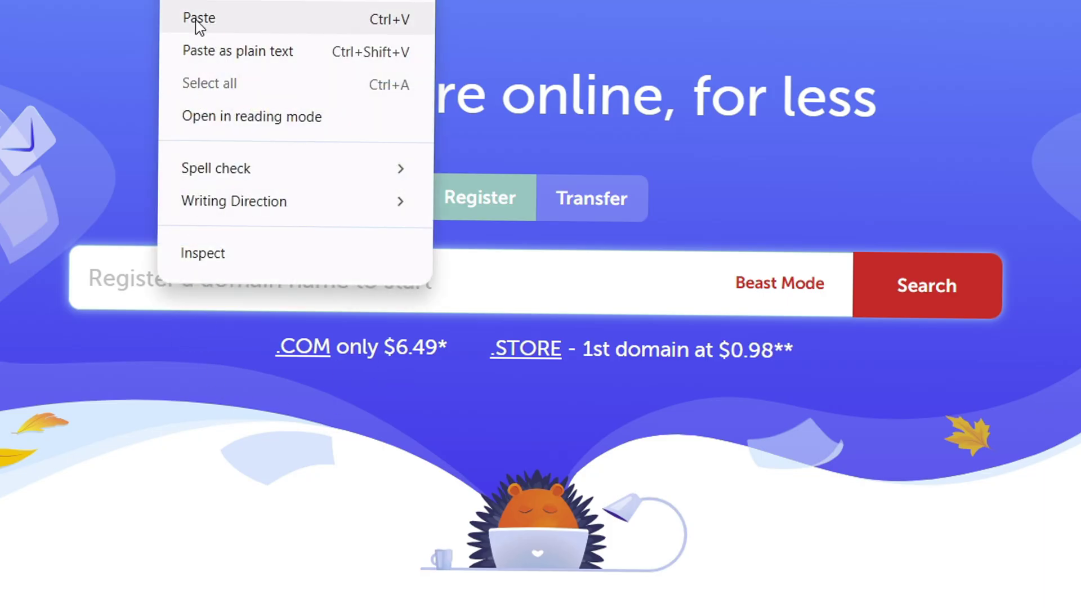
pyautogui.click(197, 18)
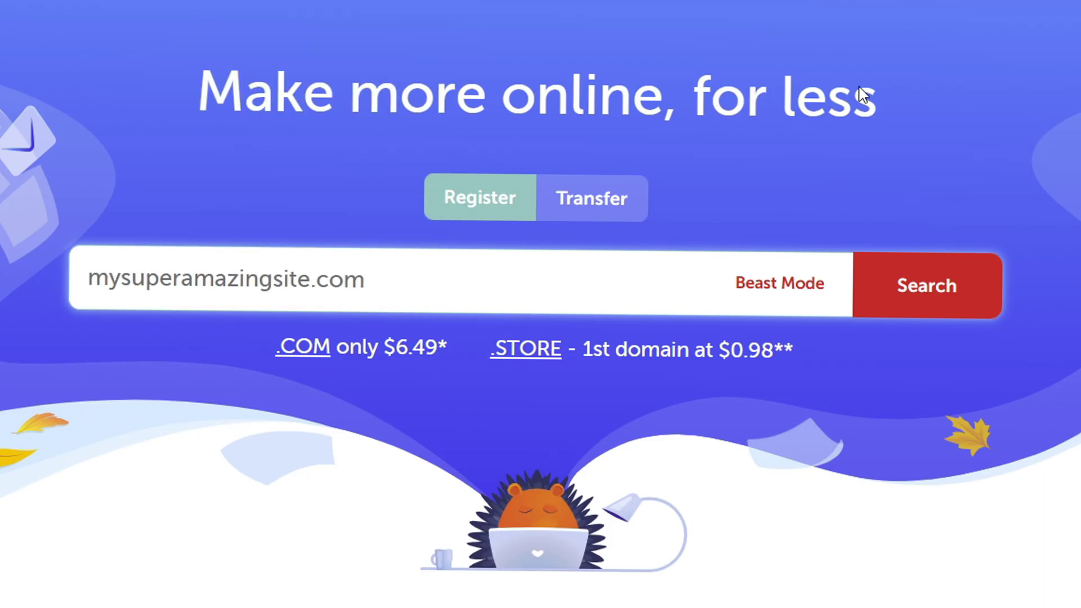
pyautogui.click(929, 289)
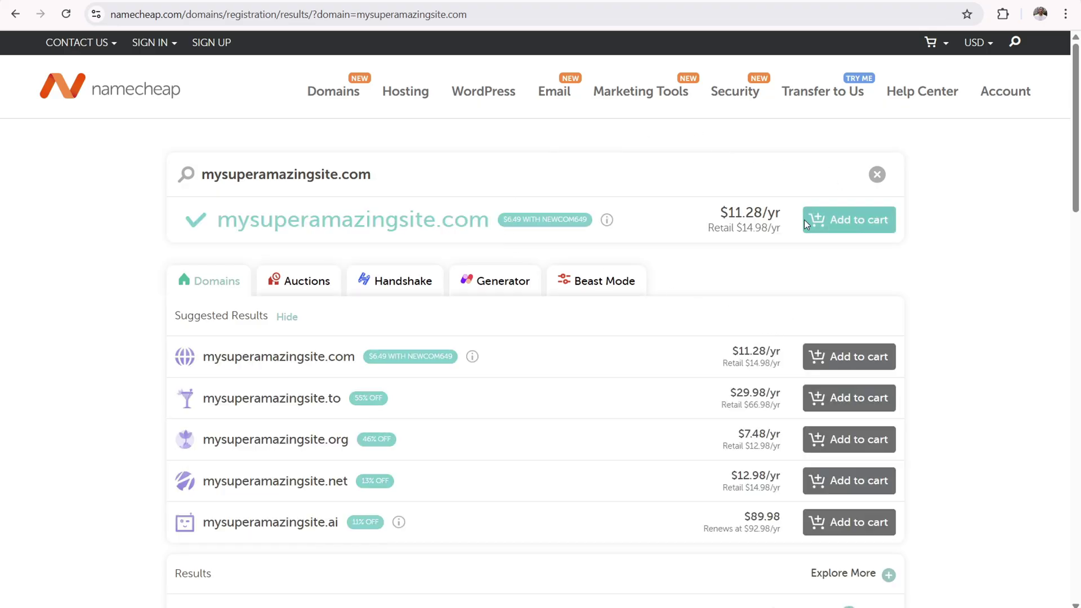
# Add mysuperamazingsite.com at $11.28/yr to the cart and go to checkout.
pyautogui.click(325, 173)
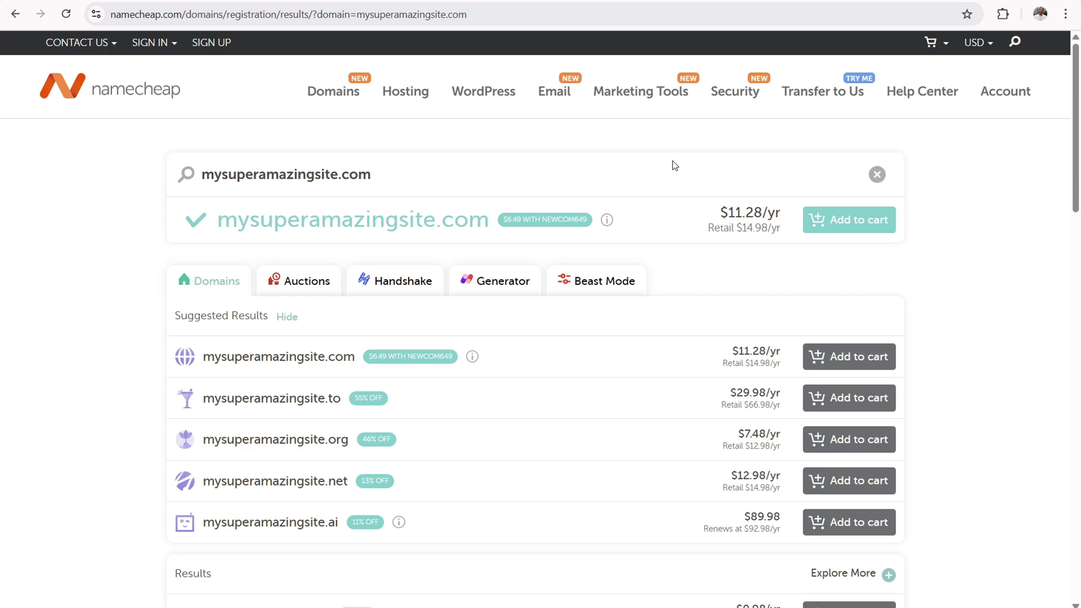
pyautogui.click(844, 223)
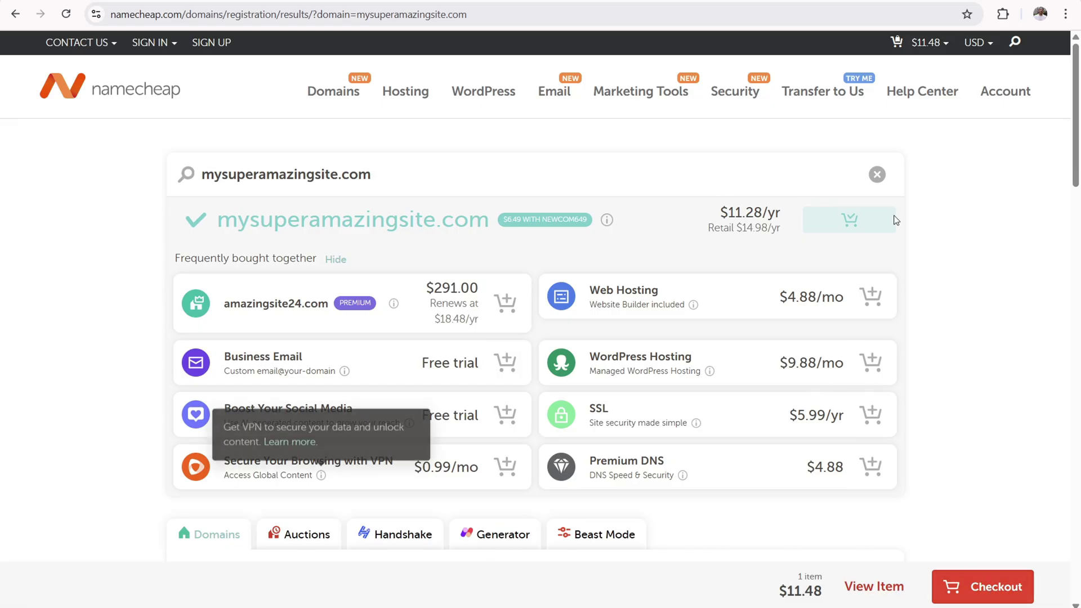
pyautogui.click(986, 598)
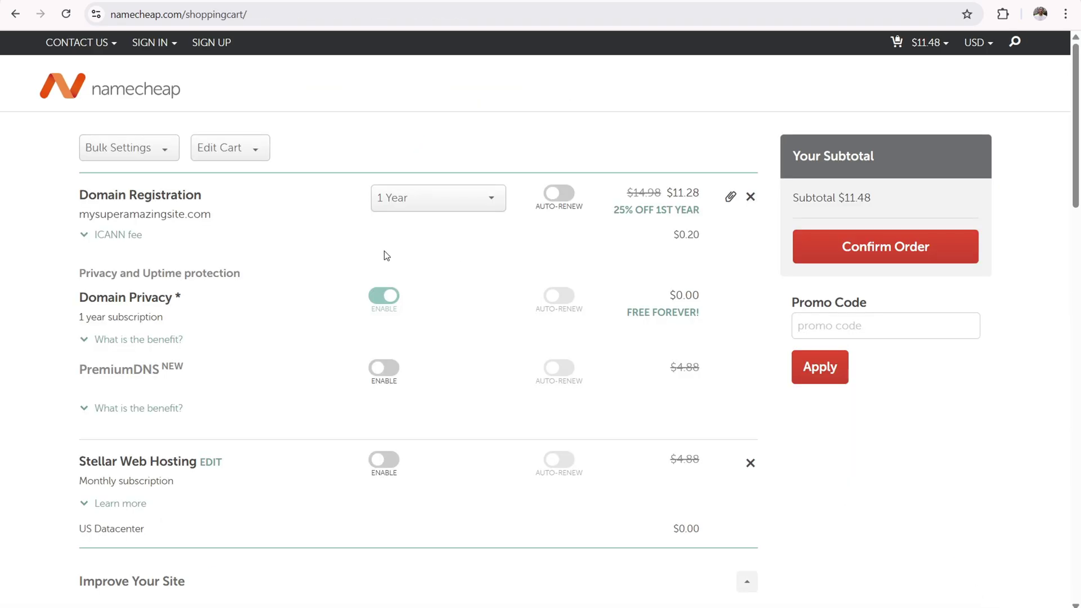
# Keep the 1 Year registration period and confirm the order to reach the $22.96 order review.
pyautogui.click(445, 201)
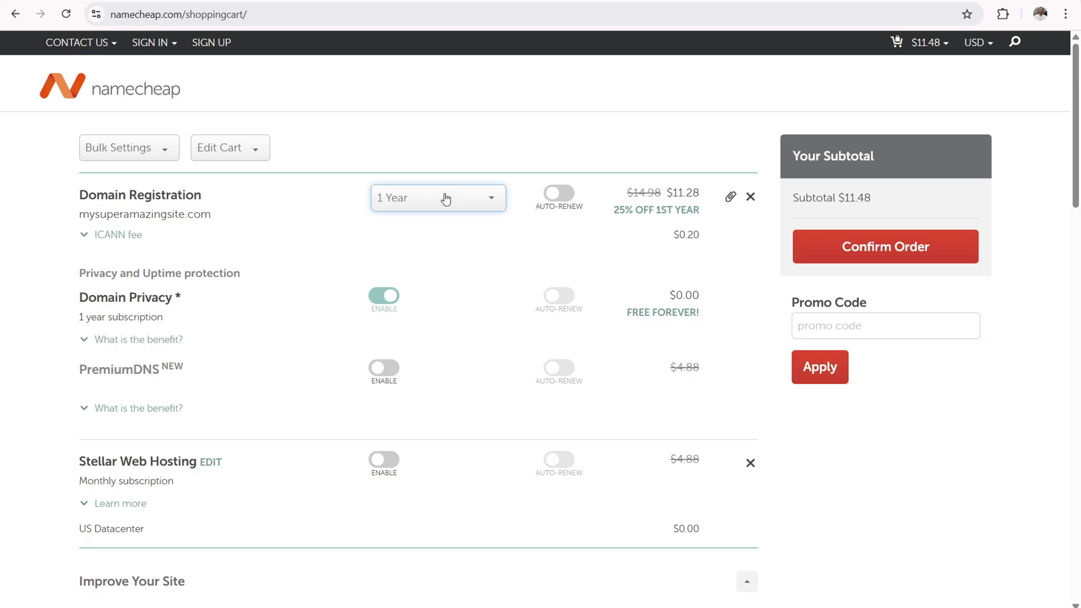
pyautogui.moveTo(498, 232); pyautogui.dragTo(498, 316)
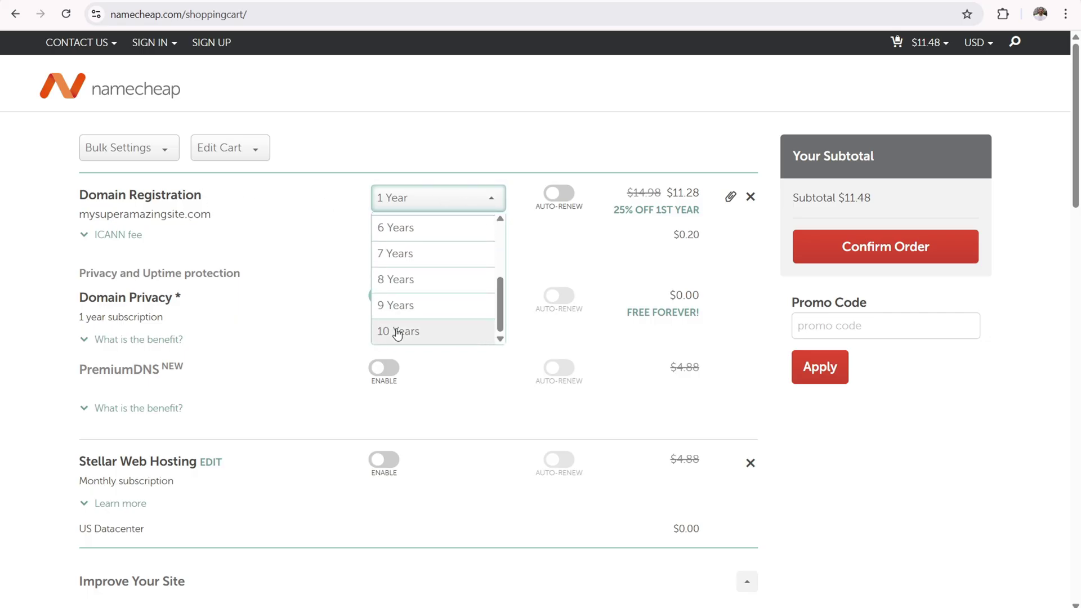
pyautogui.click(15, 211)
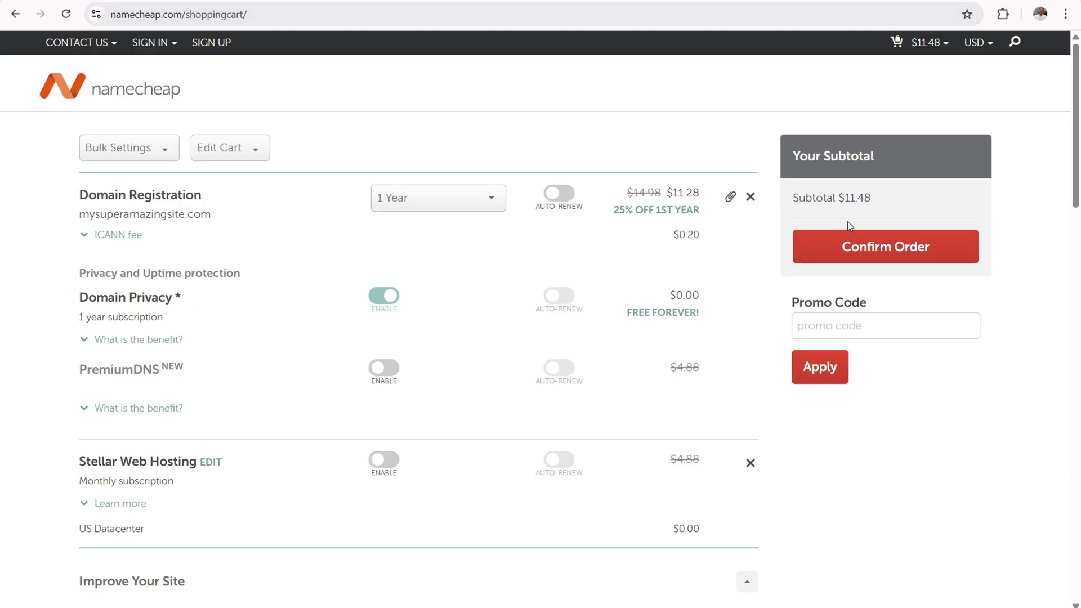
pyautogui.click(882, 250)
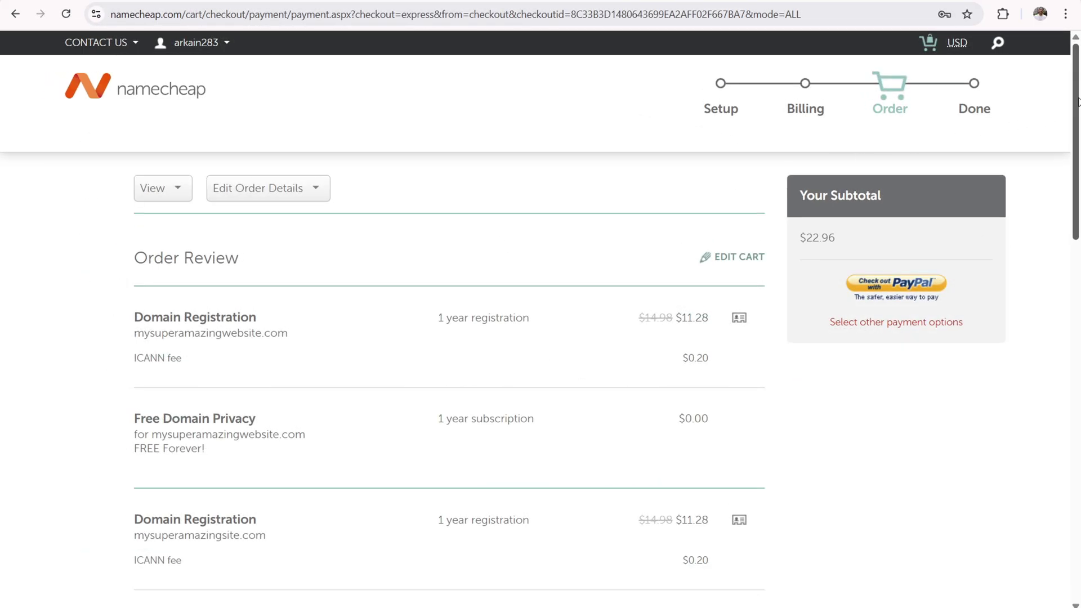
pyautogui.scroll(-1, 1079, 102)
pyautogui.moveTo(432, 269); pyautogui.dragTo(463, 269)
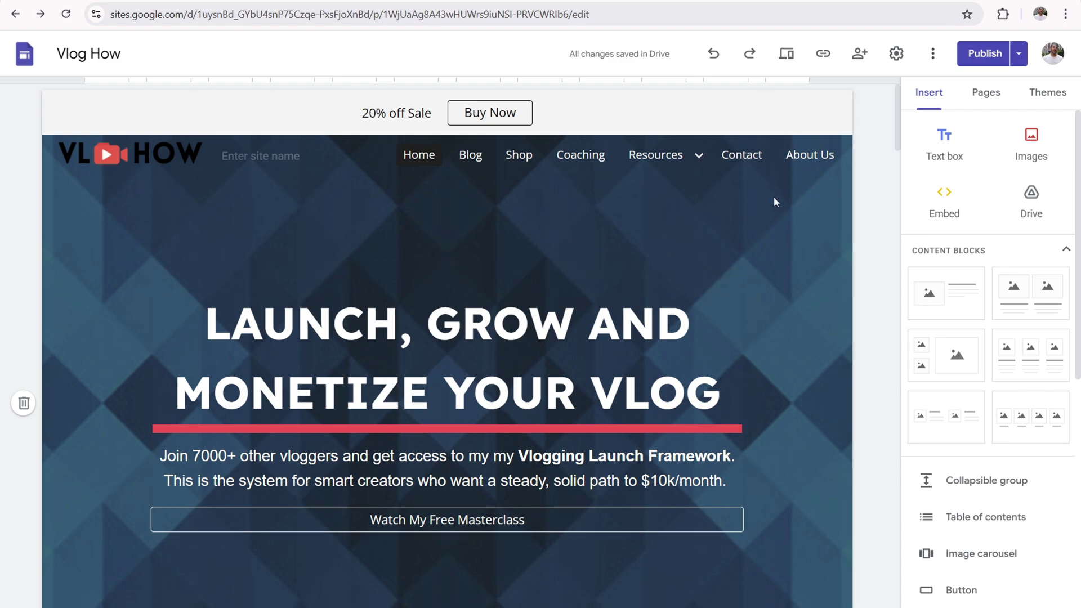
pyautogui.click(897, 53)
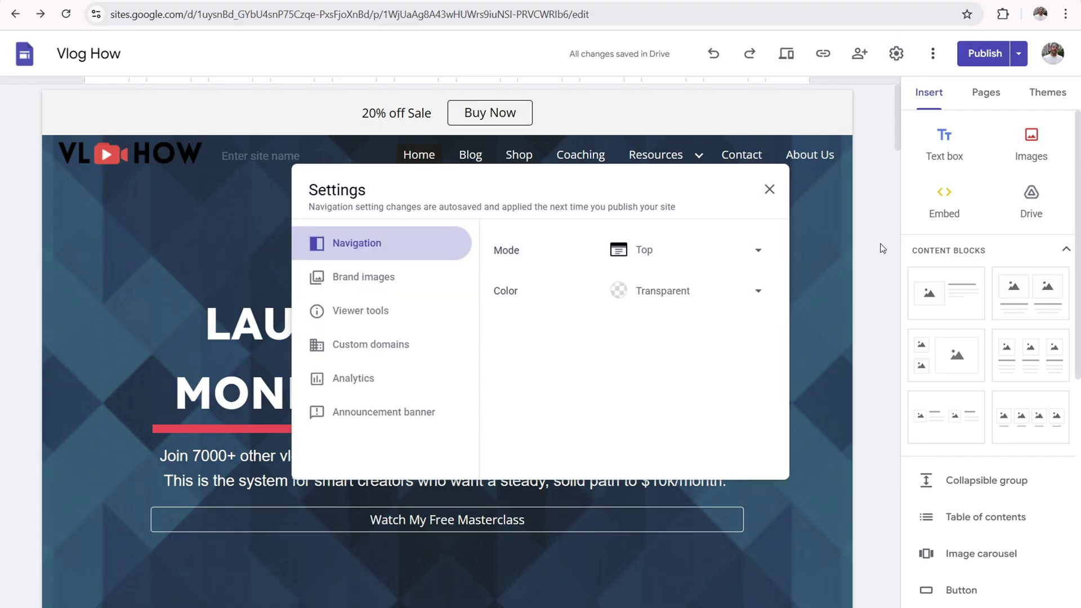
pyautogui.click(364, 349)
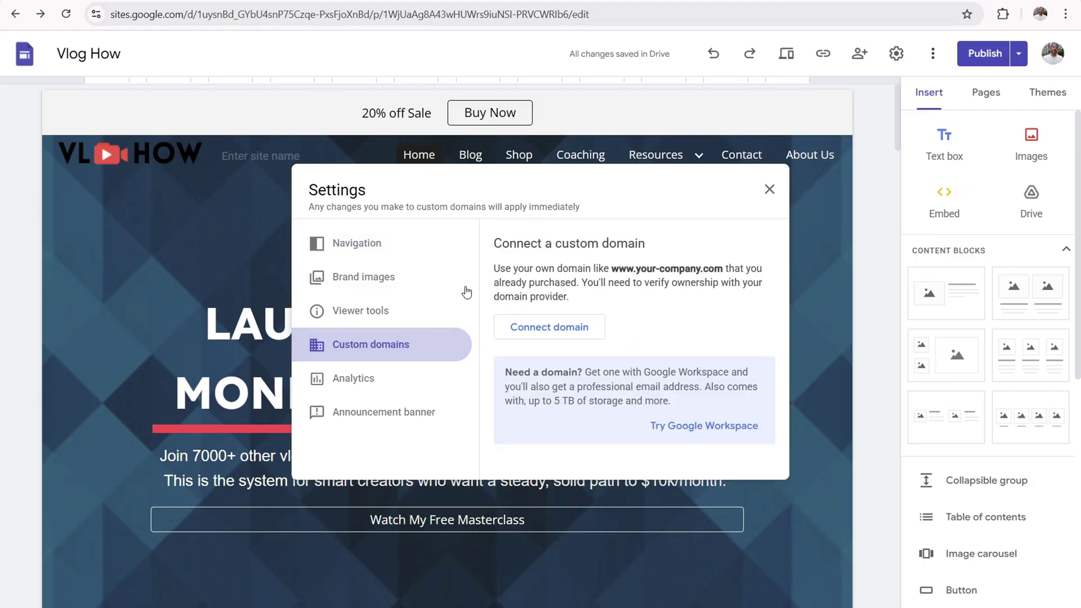
pyautogui.click(545, 330)
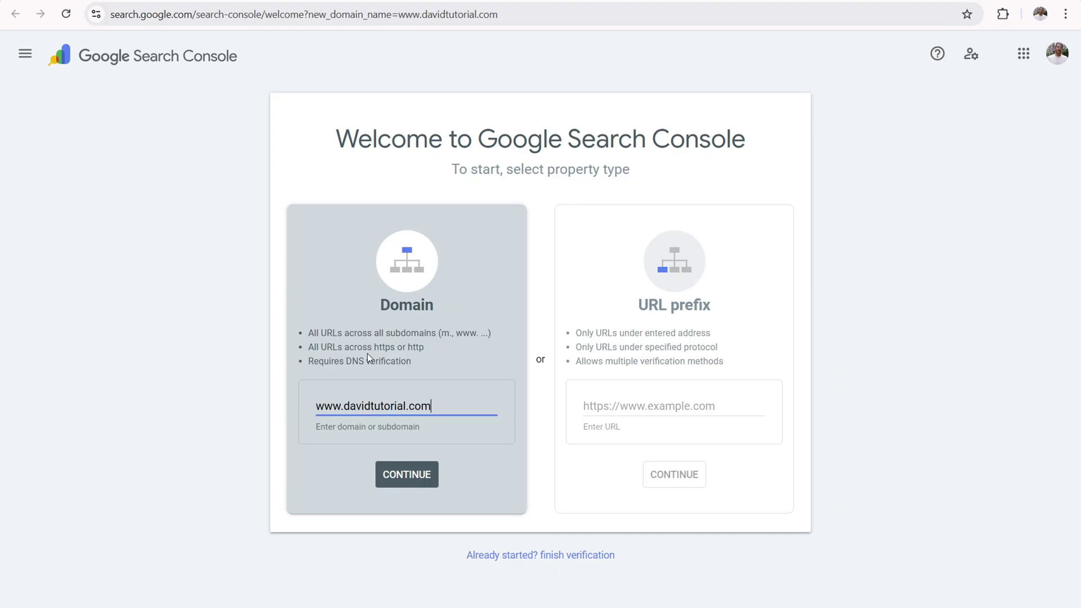
# Continue with the Domain property for davidtutorial.com and copy its TXT verification record.
pyautogui.click(405, 474)
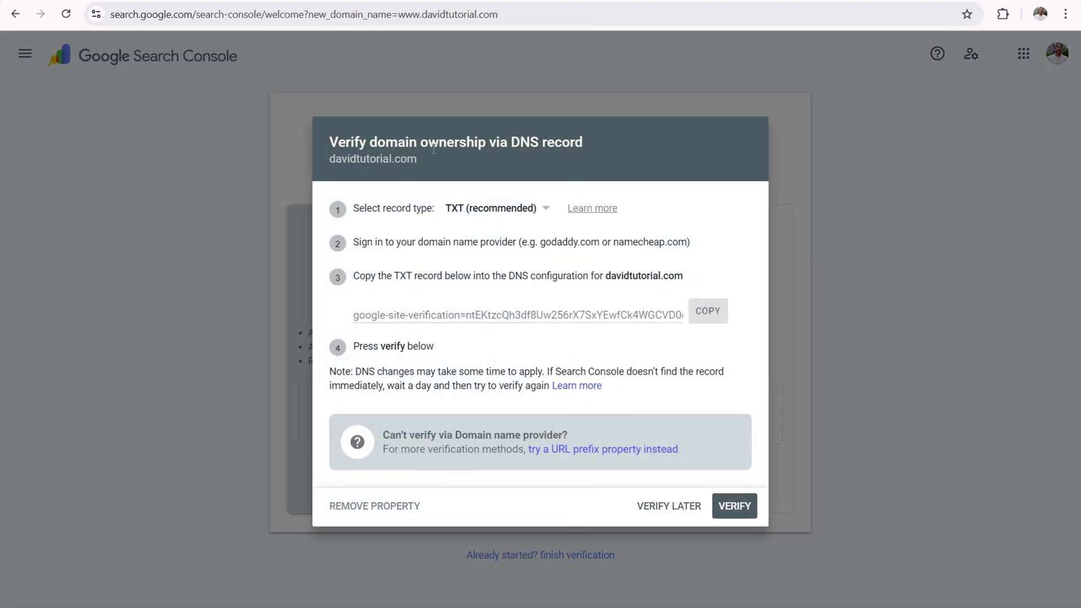
pyautogui.moveTo(456, 143); pyautogui.dragTo(576, 141)
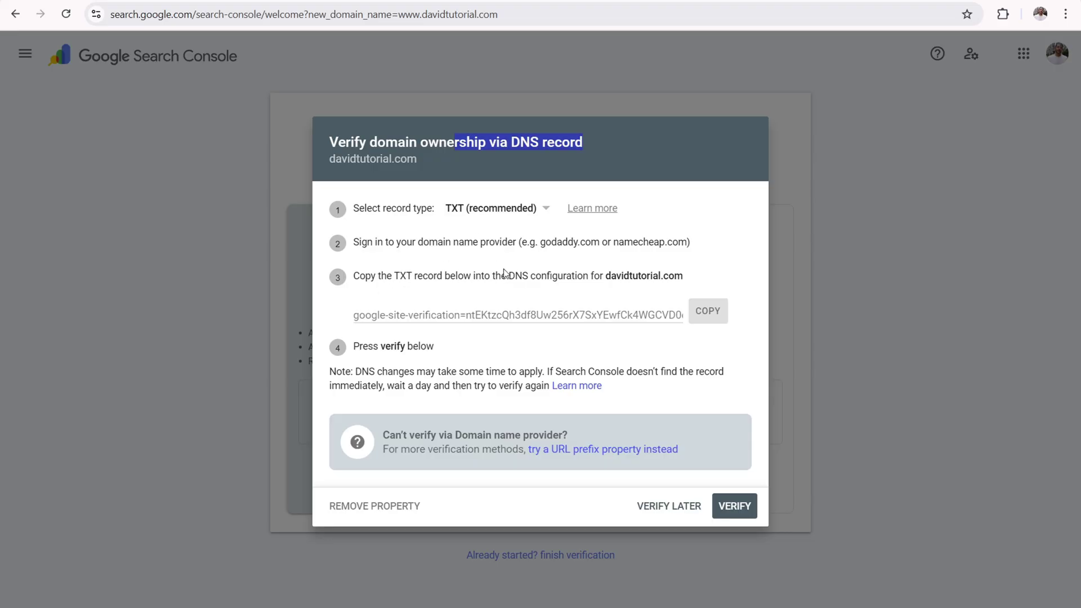
pyautogui.moveTo(502, 276); pyautogui.dragTo(675, 279)
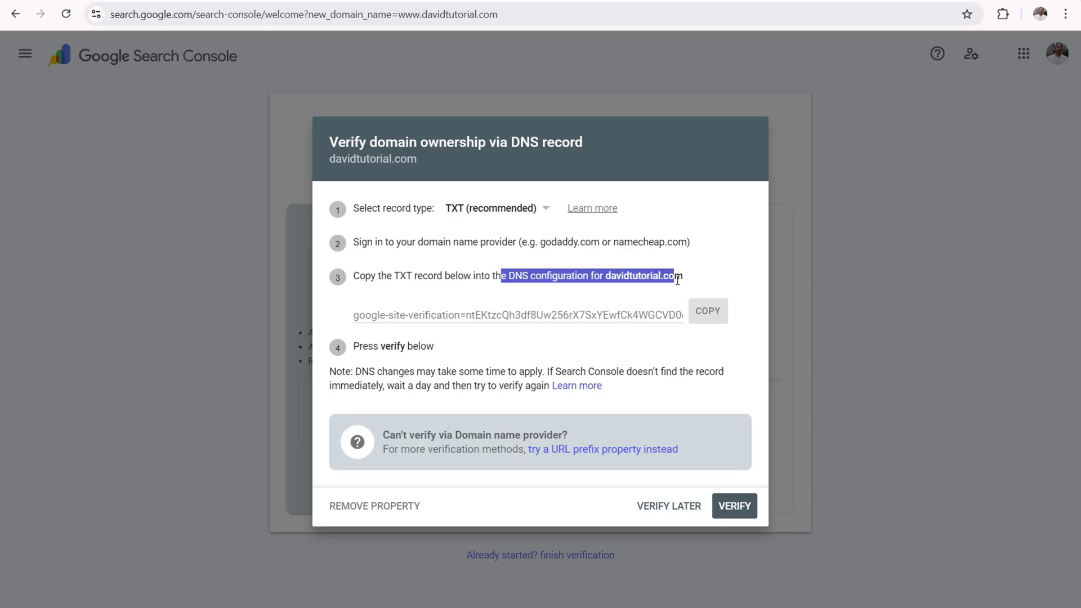
pyautogui.click(563, 253)
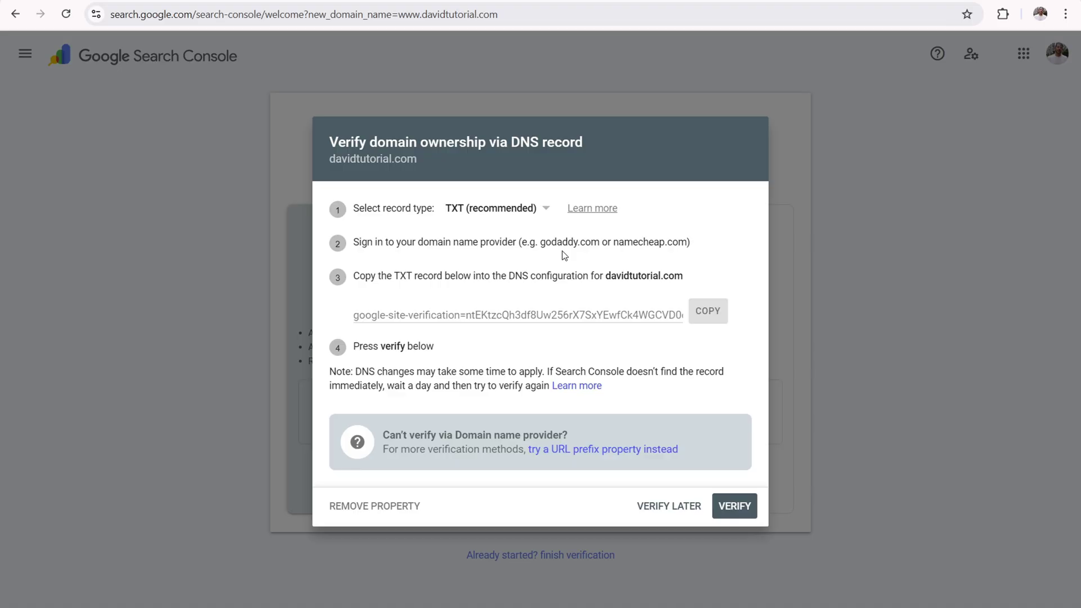
pyautogui.click(708, 316)
# Open Namecheap's Advanced DNS settings for davidtutorial.com.
pyautogui.click(428, 2)
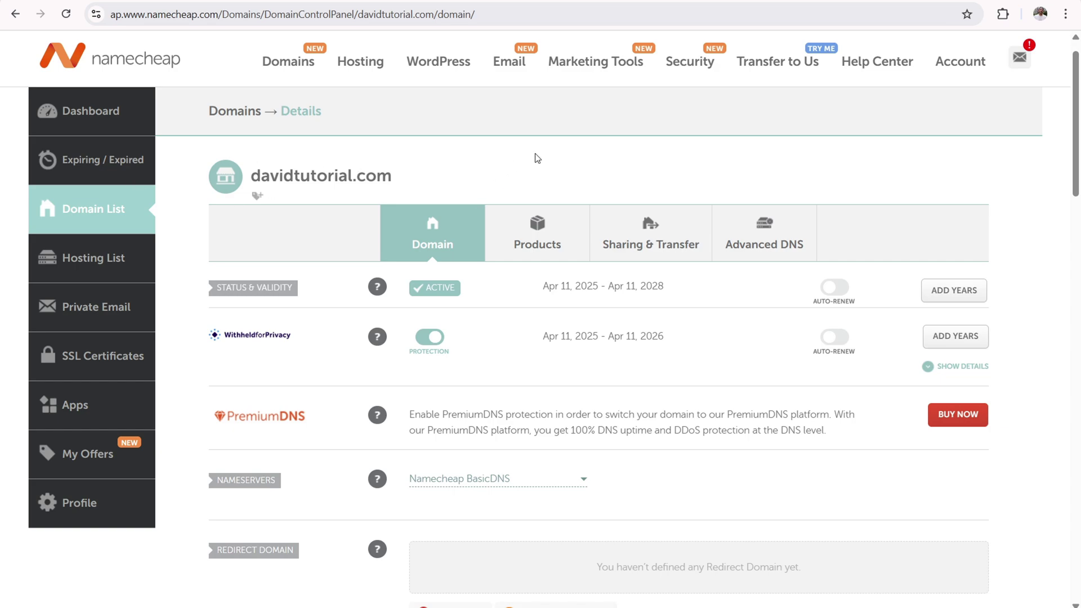
pyautogui.click(765, 243)
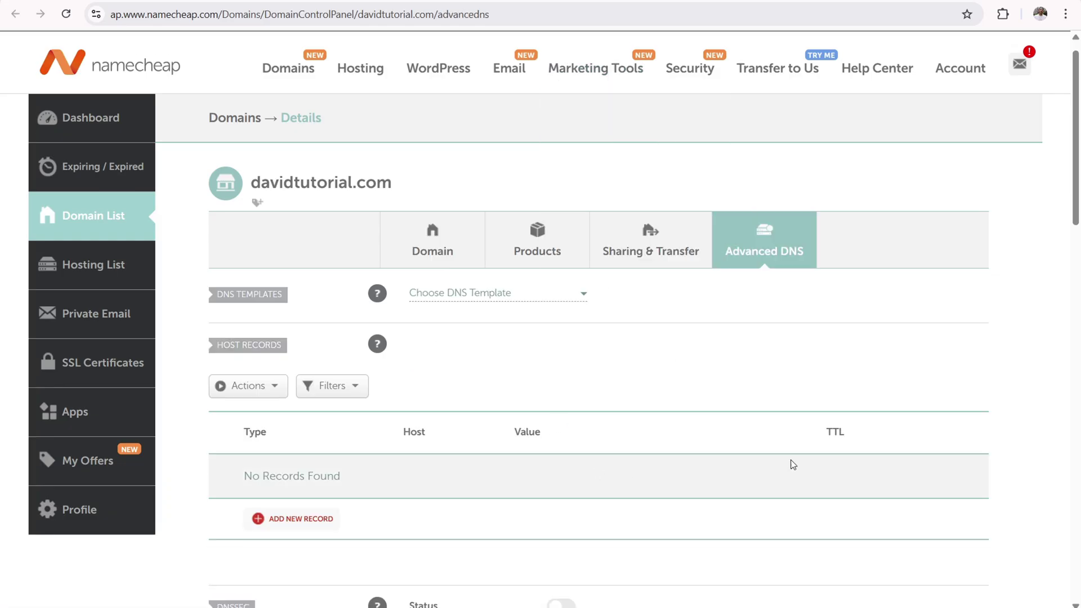
pyautogui.moveTo(1078, 203); pyautogui.dragTo(1078, 256)
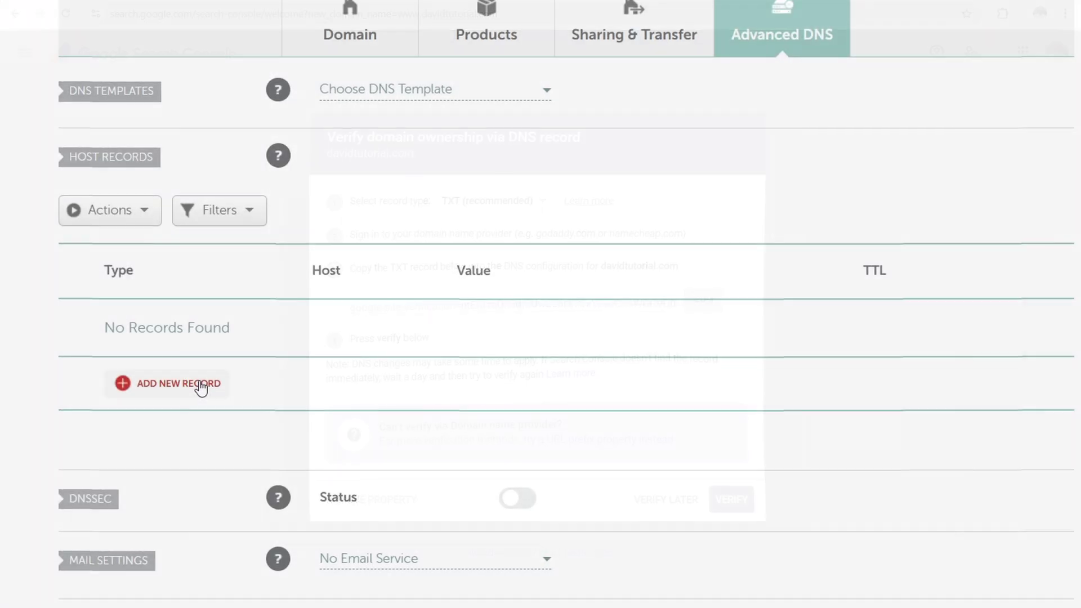
# Add and save a TXT record with host @ and the pasted google-site-verification value.
pyautogui.click(201, 388)
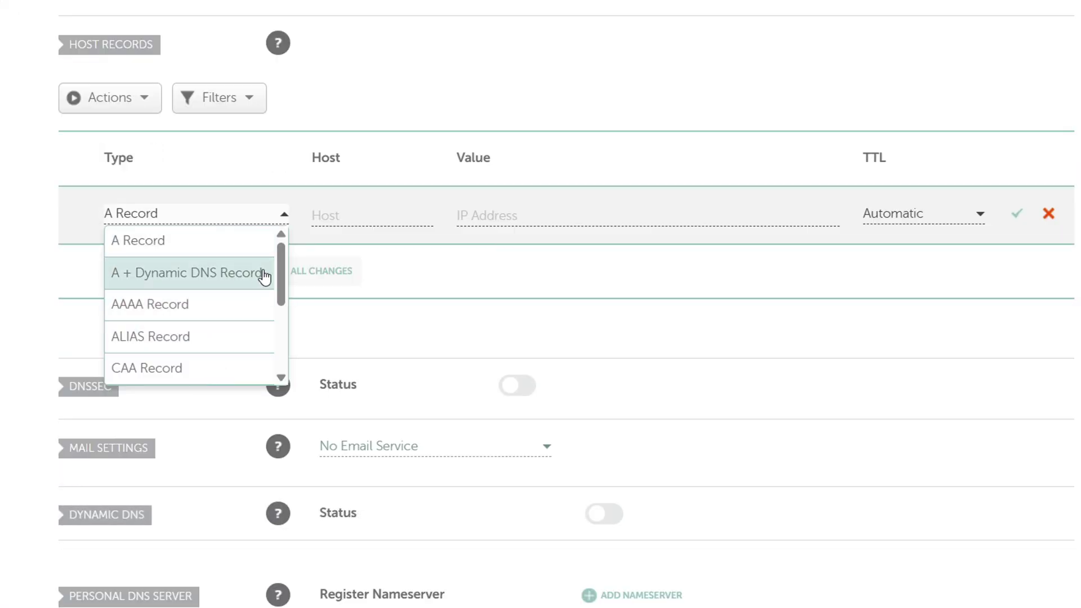
pyautogui.moveTo(280, 274); pyautogui.dragTo(272, 333)
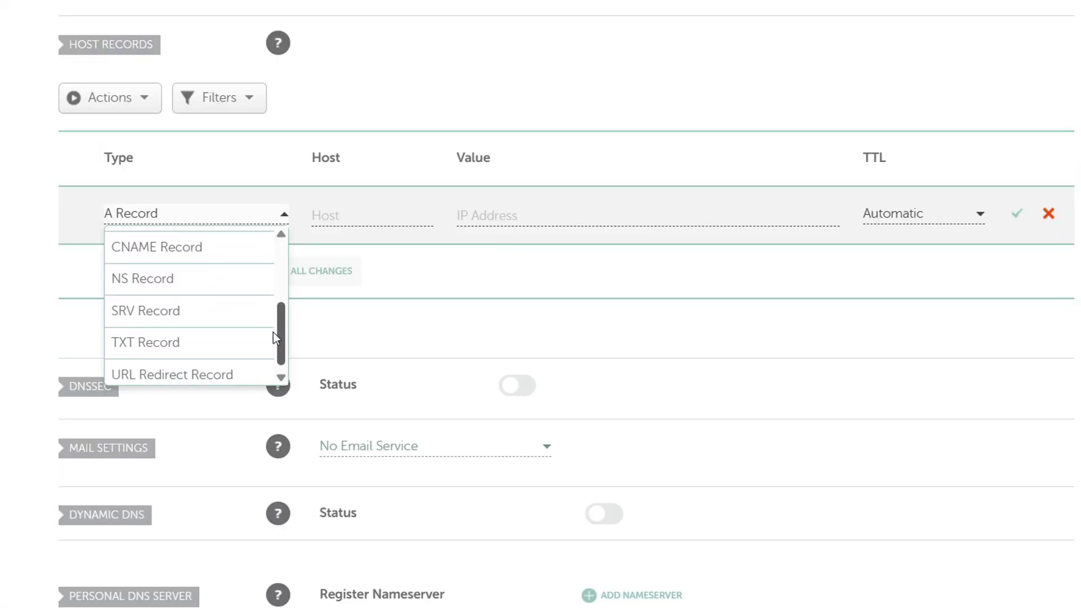
pyautogui.click(201, 339)
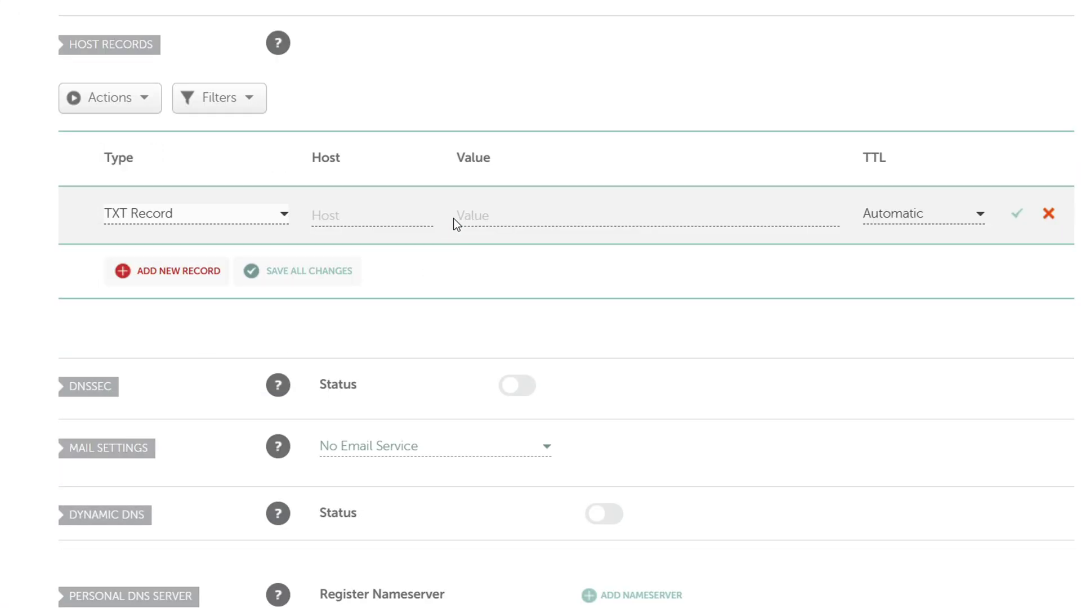
pyautogui.click(468, 215)
pyautogui.rightClick(471, 219)
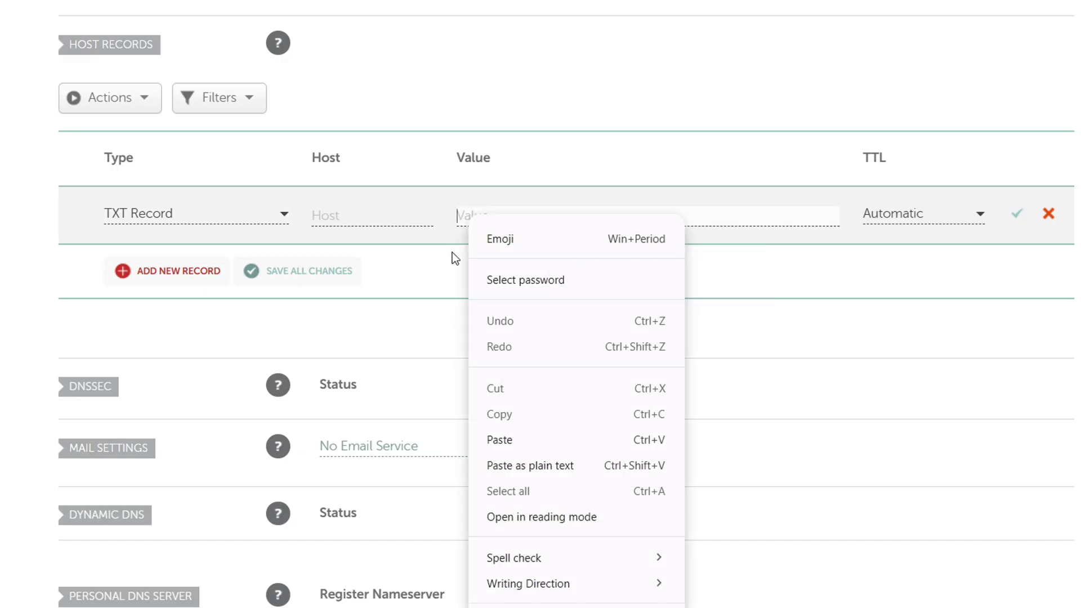
pyautogui.click(475, 429)
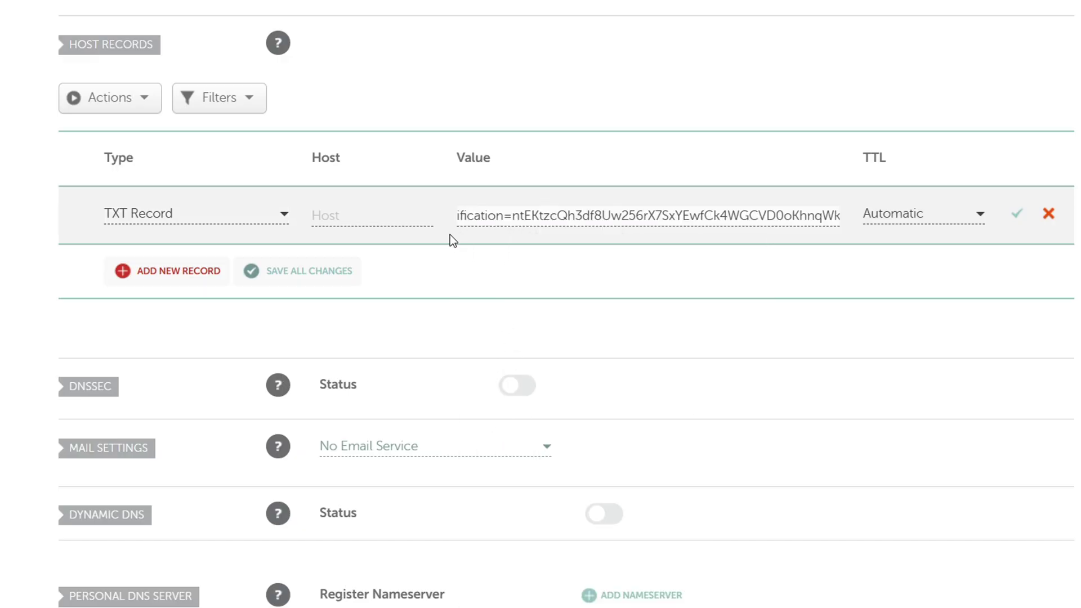
pyautogui.click(336, 212)
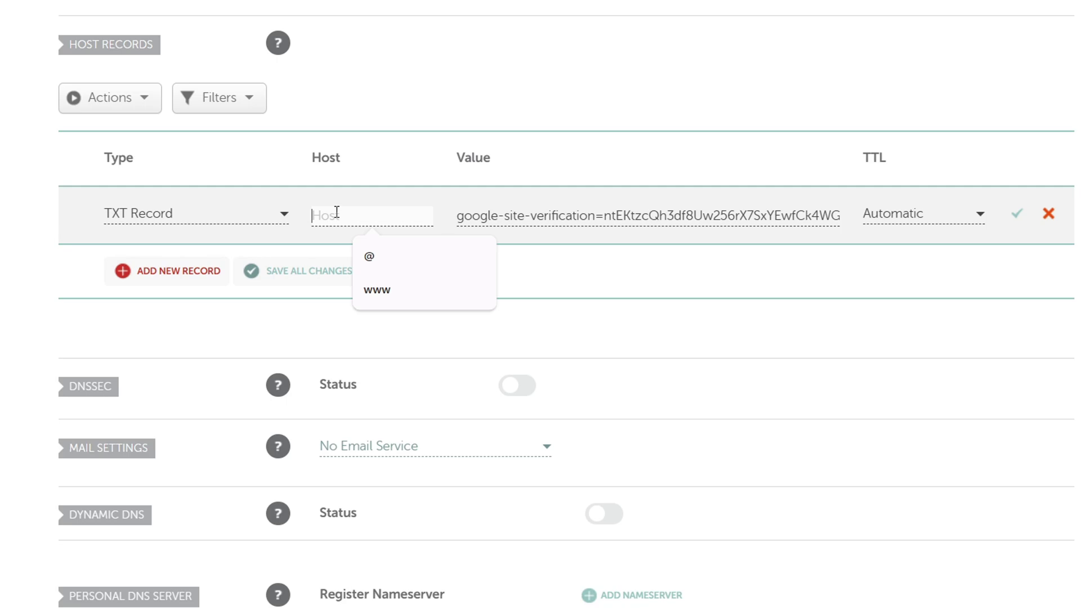
pyautogui.click(393, 259)
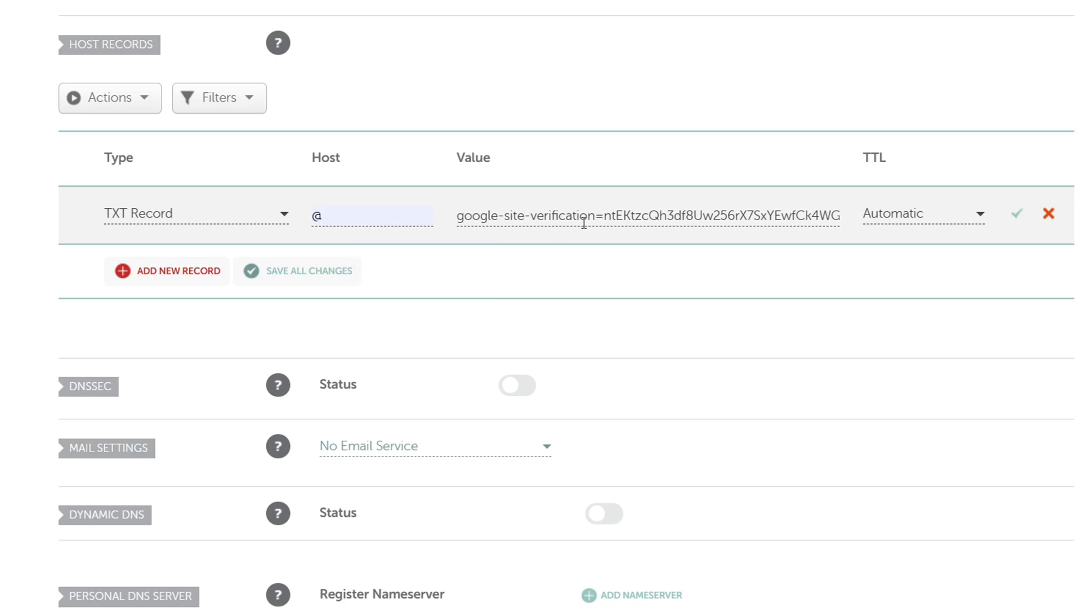
pyautogui.click(1015, 217)
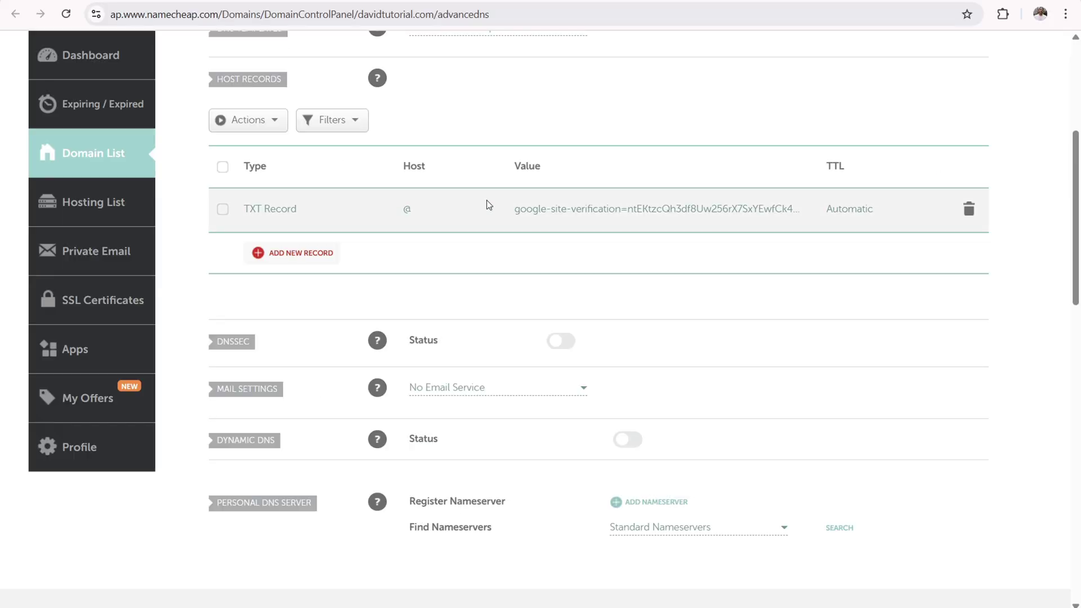
# Back in Search Console, verify ownership of davidtutorial.com through the DNS TXT record.
pyautogui.hotkey('ctrl', 'Tab')
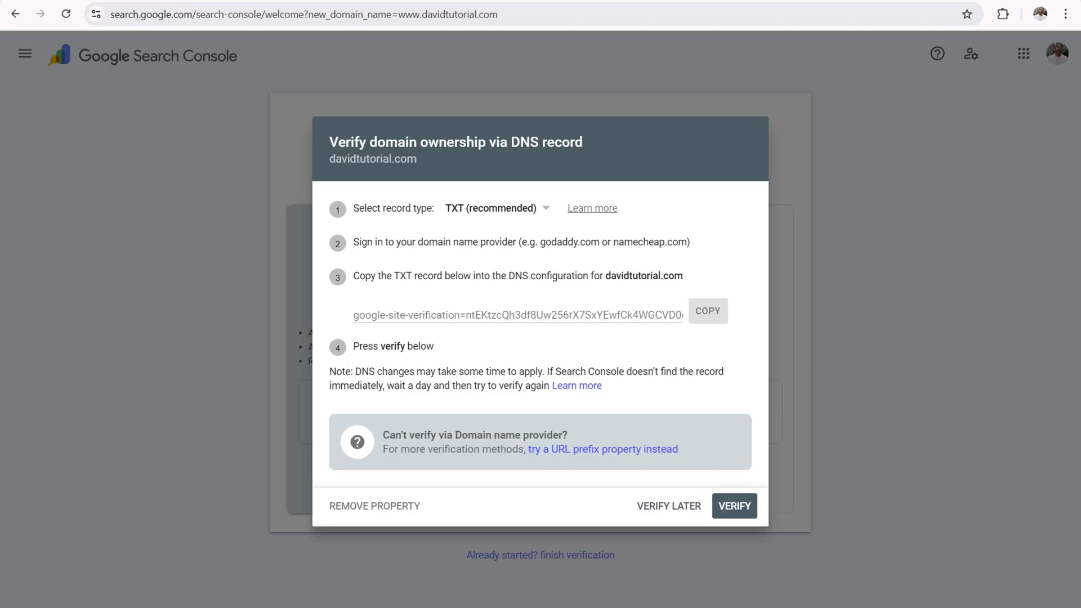
pyautogui.click(735, 506)
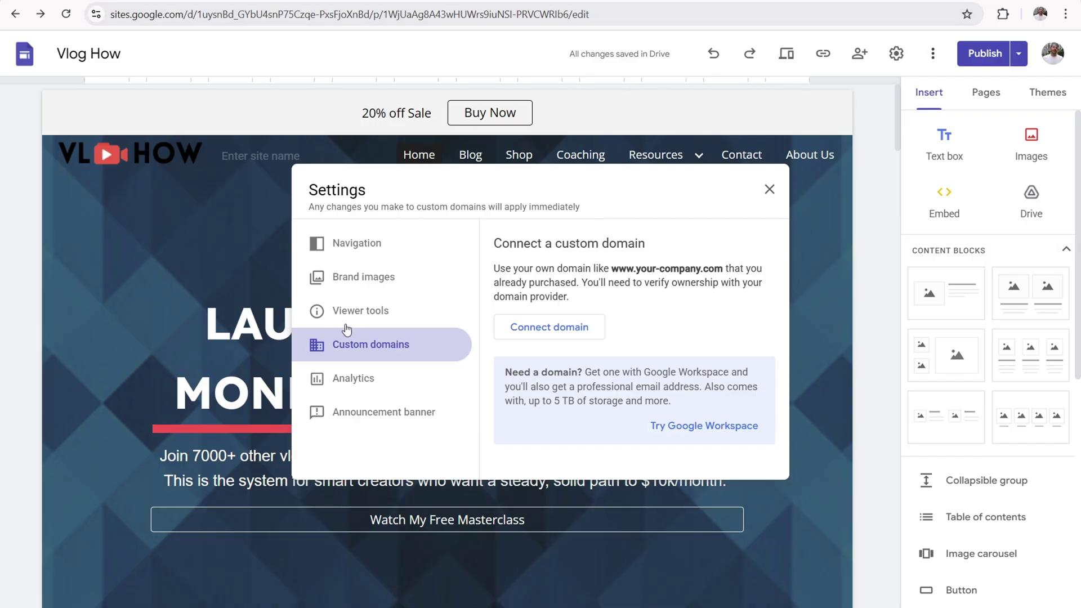
pyautogui.click(546, 333)
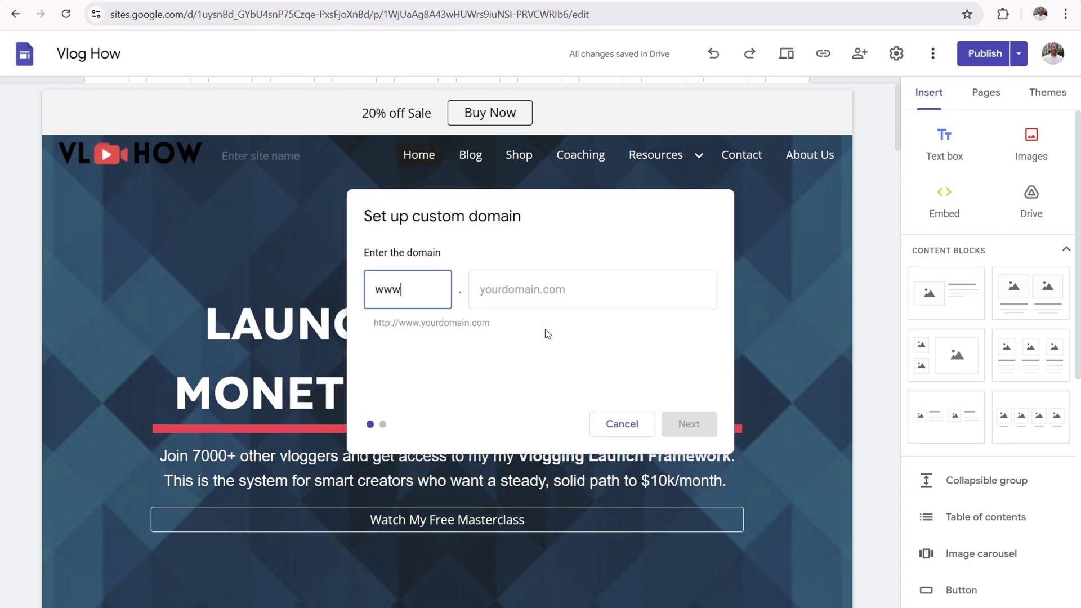
pyautogui.click(561, 292)
pyautogui.write('davidtutorial.com')
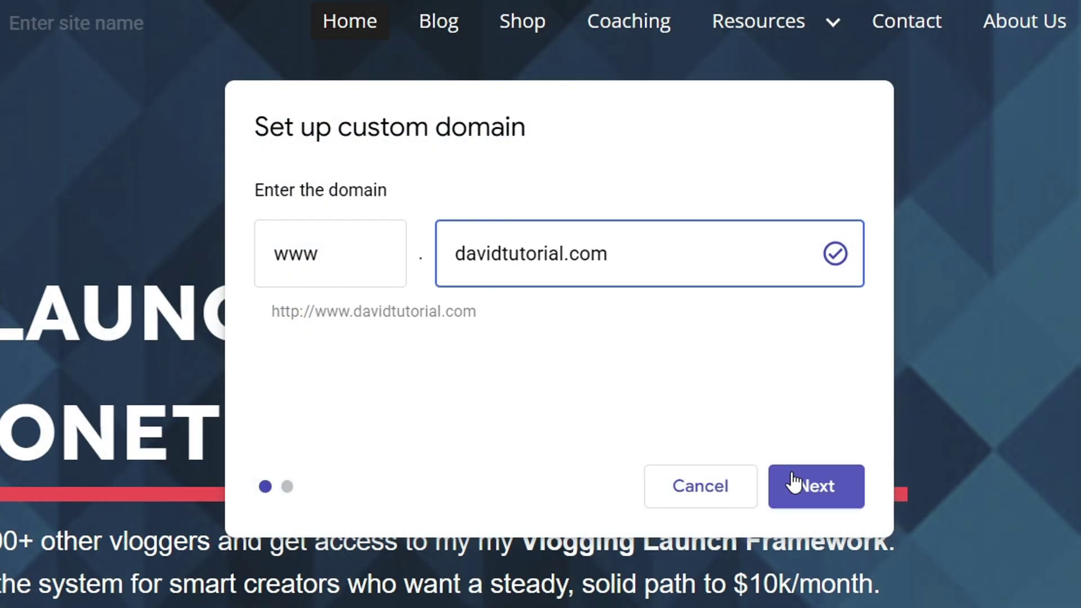
pyautogui.click(799, 485)
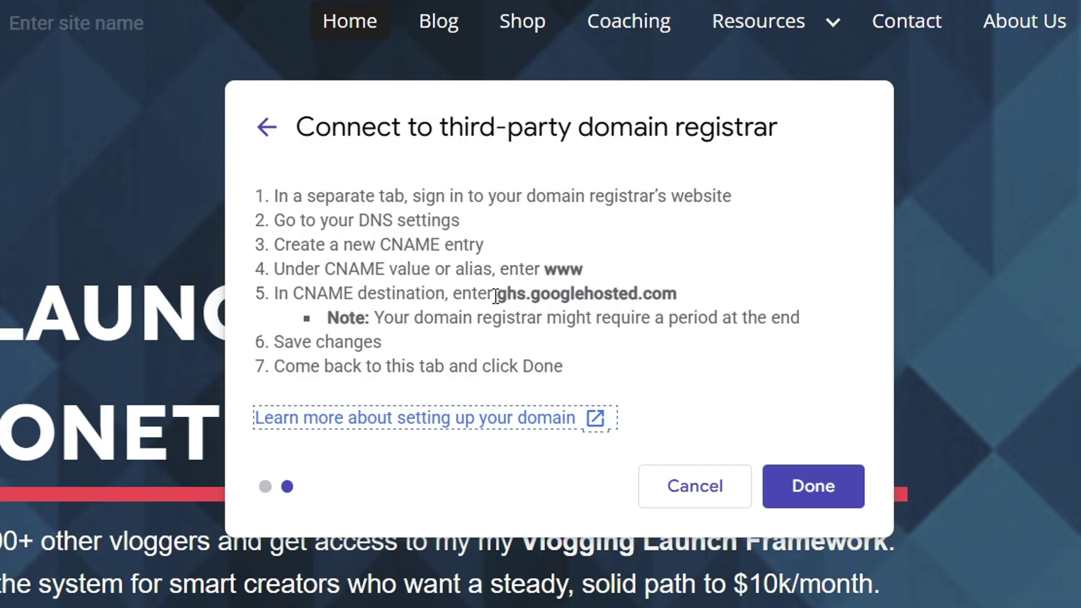
# Copy the CNAME destination ghs.googlehosted.com for use in Namecheap DNS.
pyautogui.moveTo(494, 293); pyautogui.dragTo(679, 295)
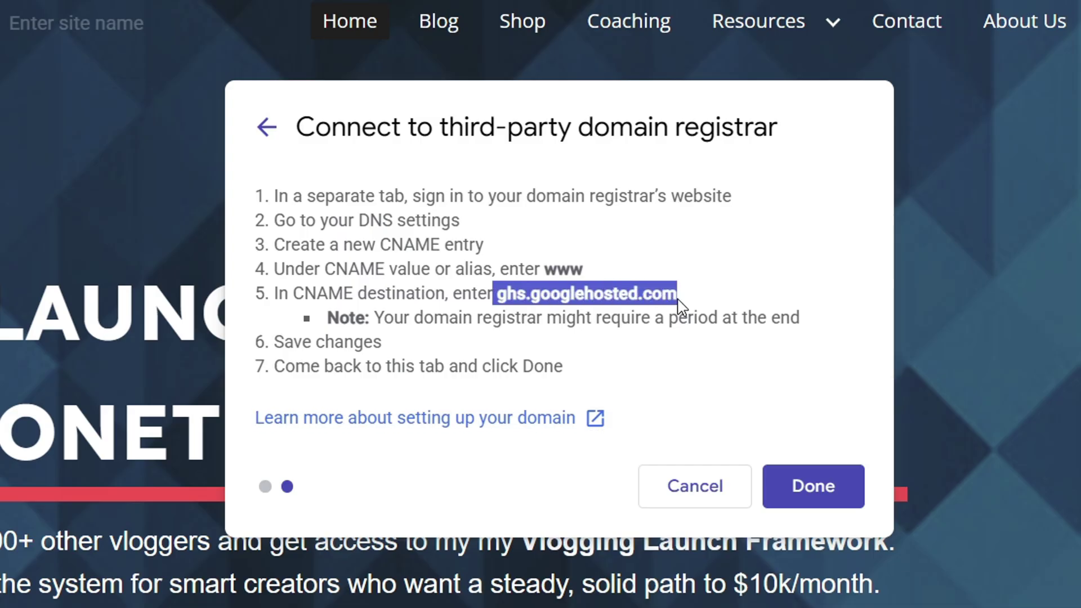
pyautogui.rightClick(658, 293)
pyautogui.click(688, 326)
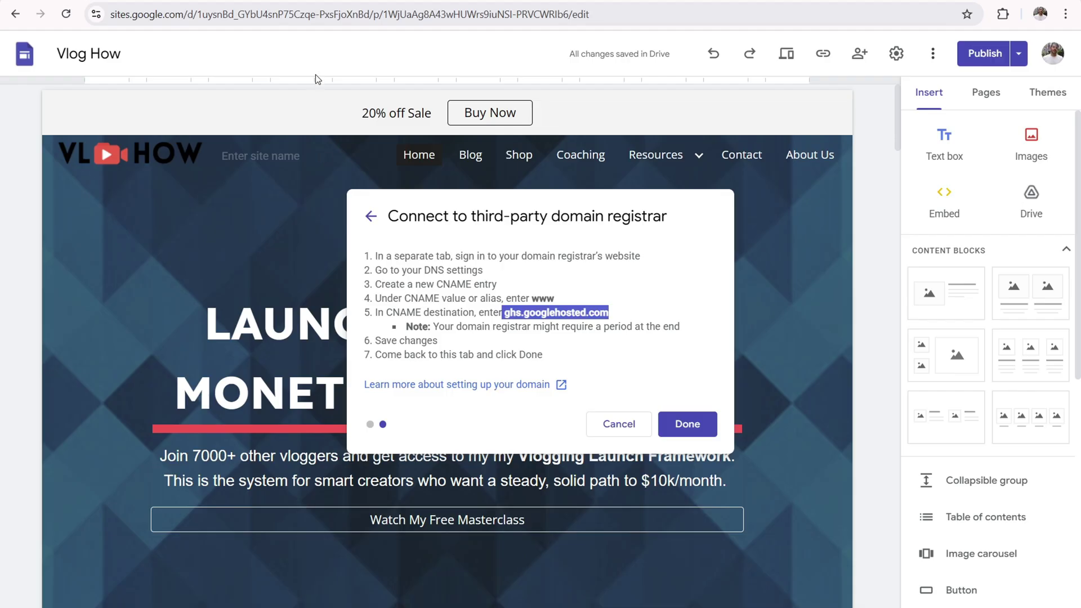
pyautogui.hotkey('ctrl', 'Tab')
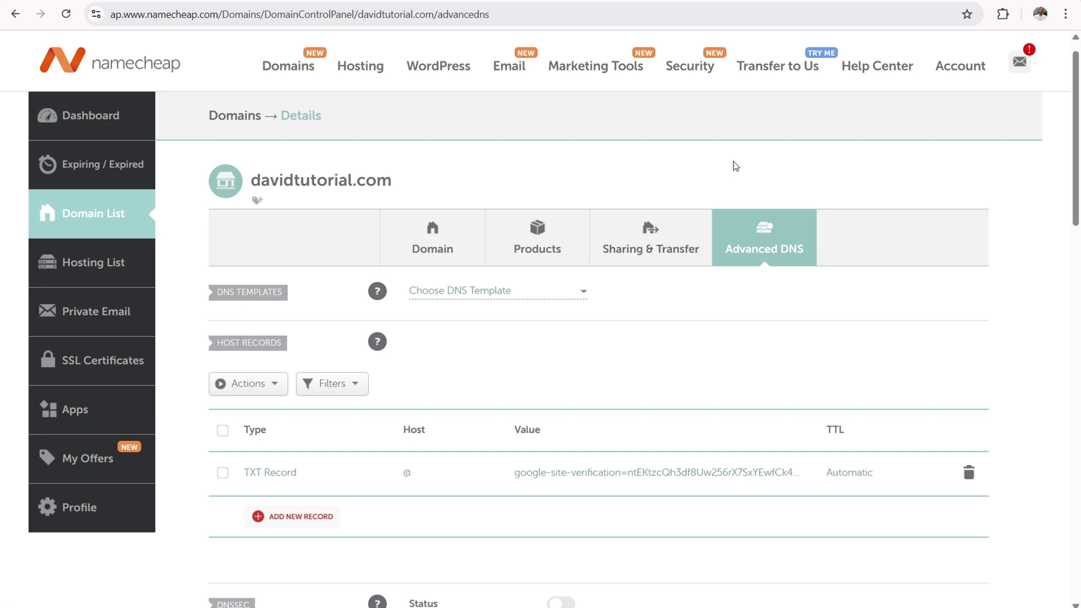
# Create and save a CNAME record with host www and target ghs.googlehosted.com.
pyautogui.scroll(-3, 1080, 137)
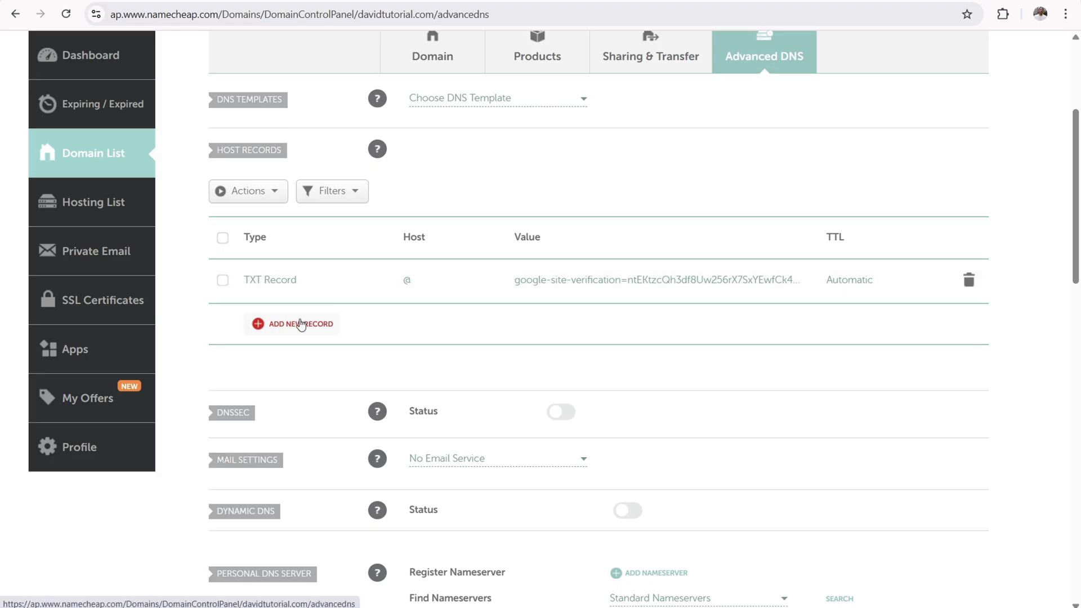
pyautogui.click(299, 323)
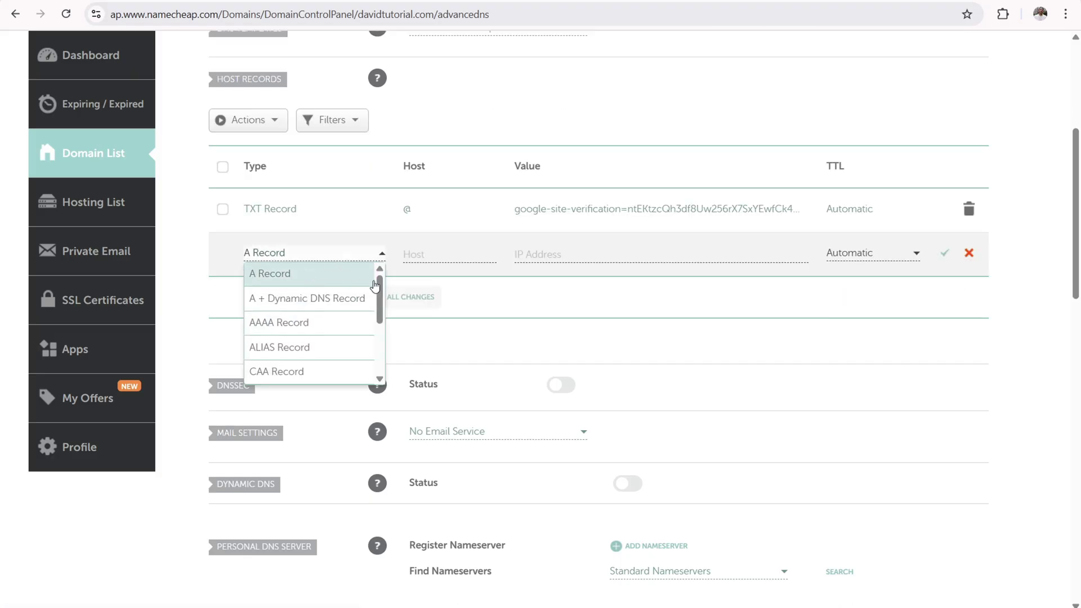
pyautogui.scroll(-1, 380, 293)
pyautogui.scroll(-3, 380, 292)
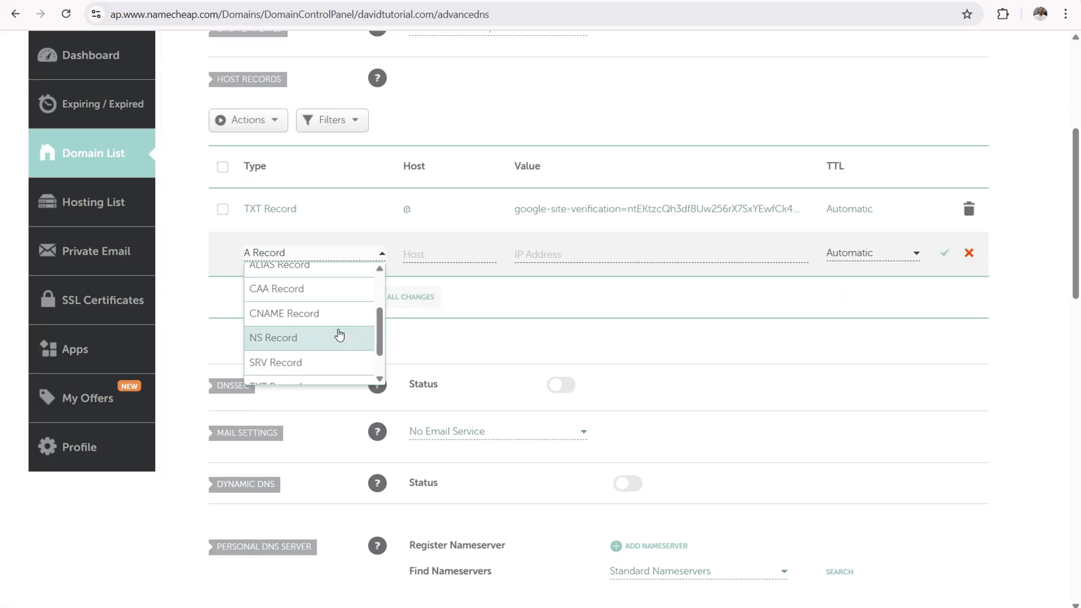
pyautogui.click(327, 314)
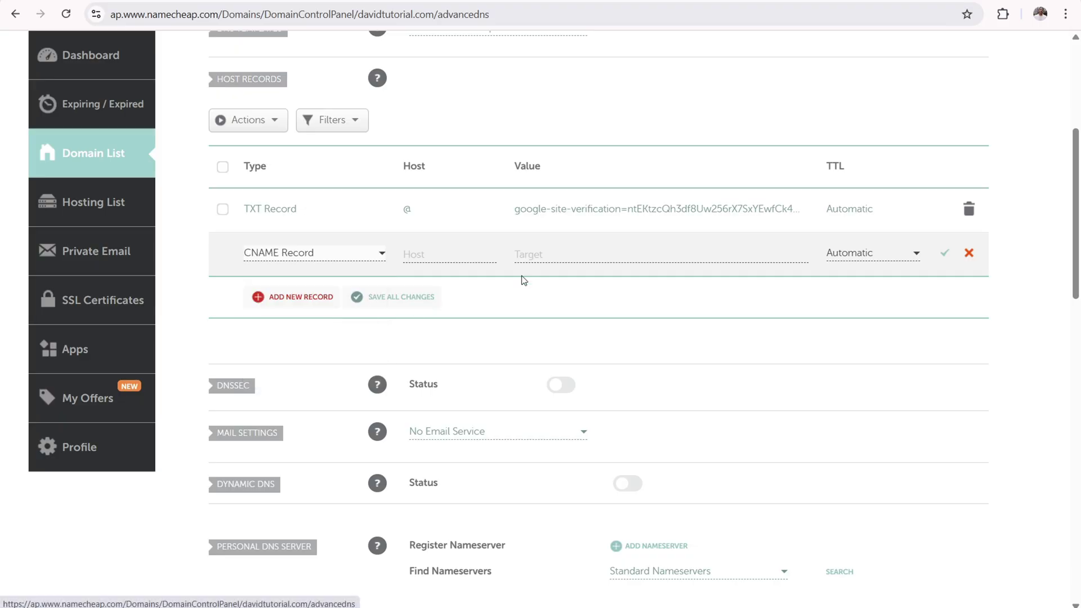
pyautogui.click(550, 254)
pyautogui.rightClick(550, 259)
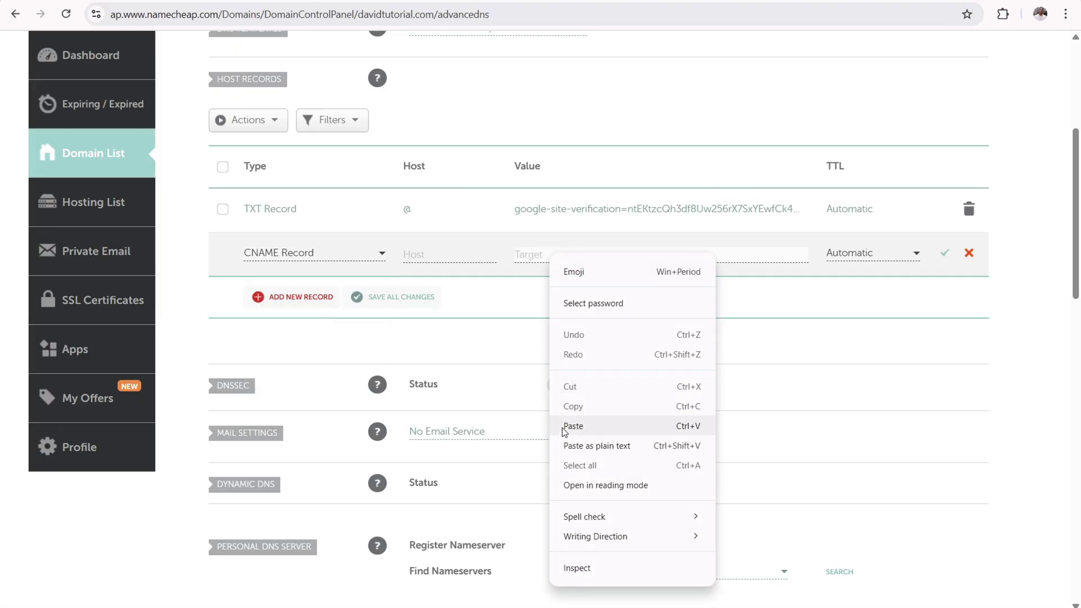
pyautogui.click(573, 426)
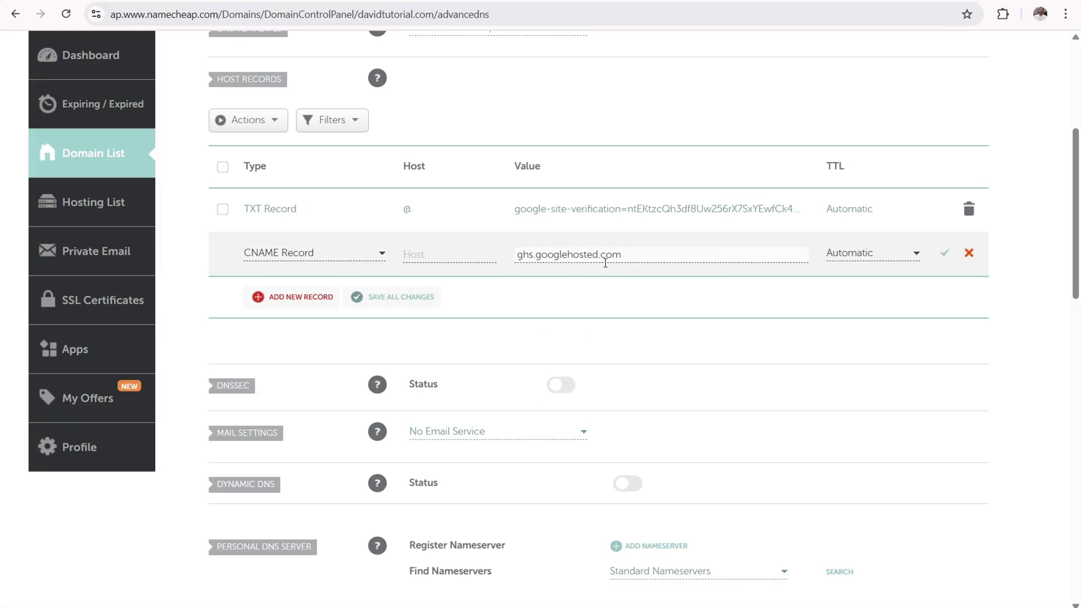
pyautogui.click(419, 255)
pyautogui.write('www')
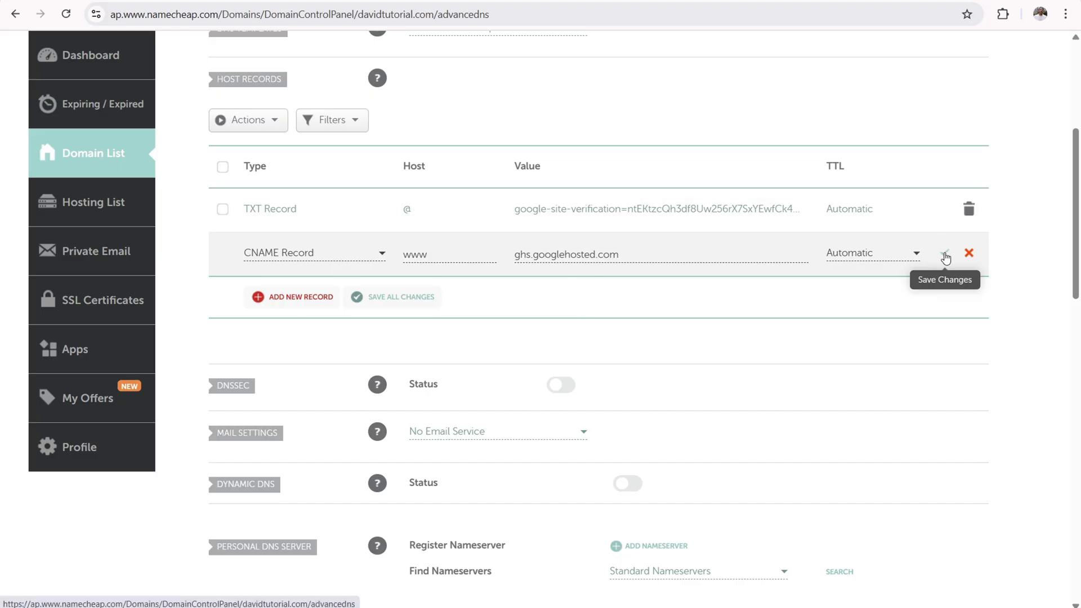
pyautogui.click(945, 255)
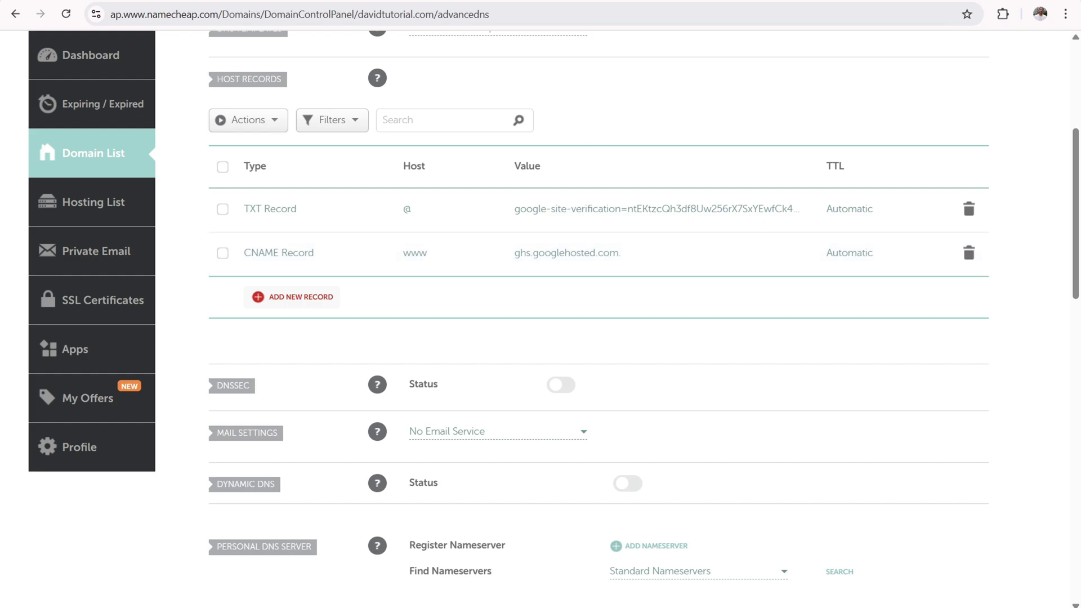
pyautogui.hotkey('ctrl', 'Tab')
pyautogui.click(532, 282)
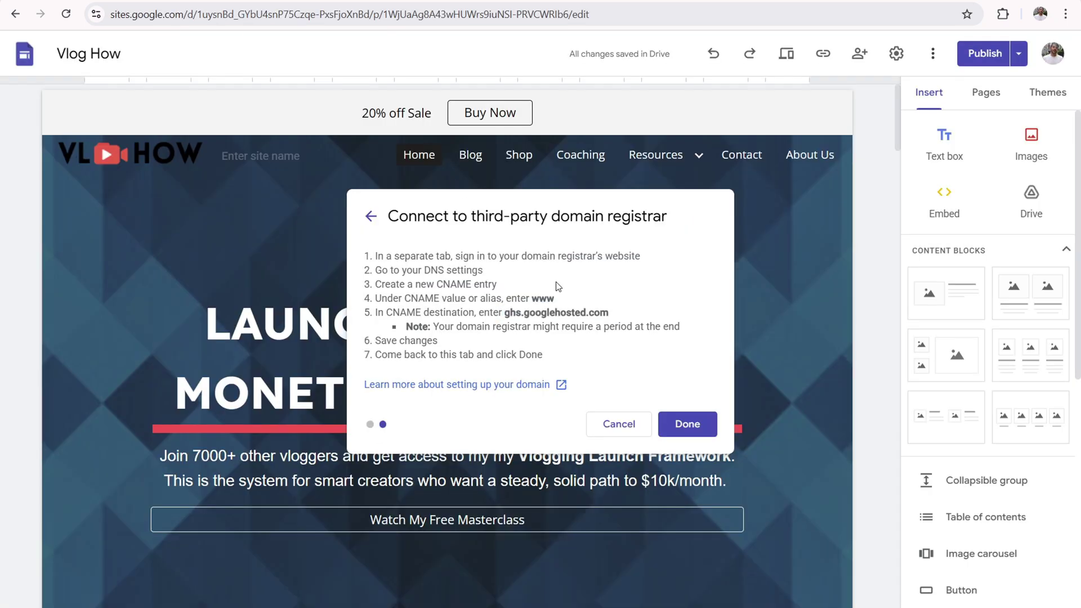
pyautogui.click(688, 425)
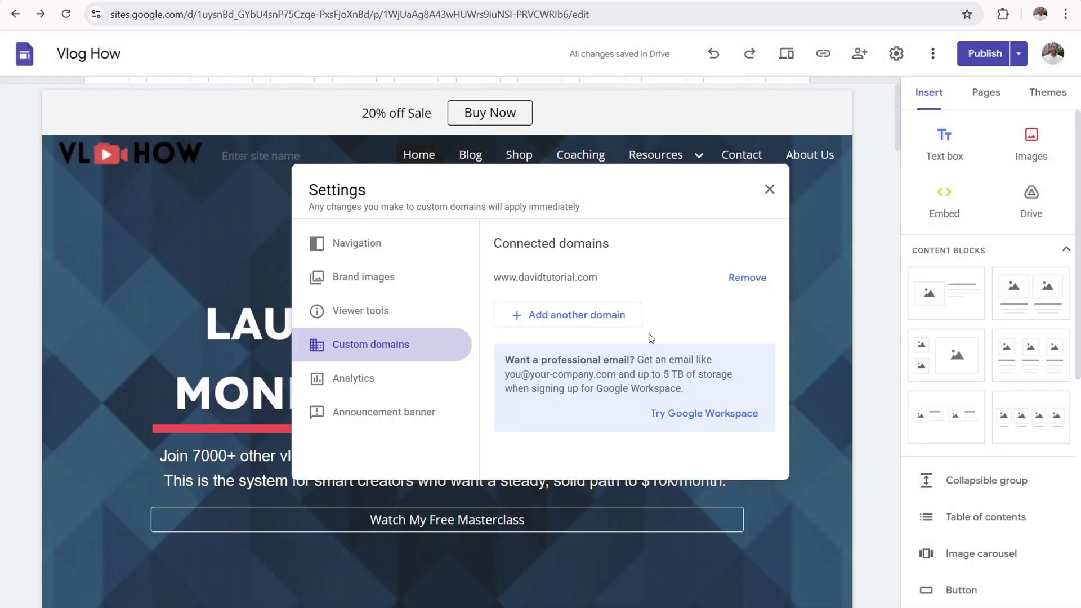
pyautogui.moveTo(496, 244); pyautogui.dragTo(607, 237)
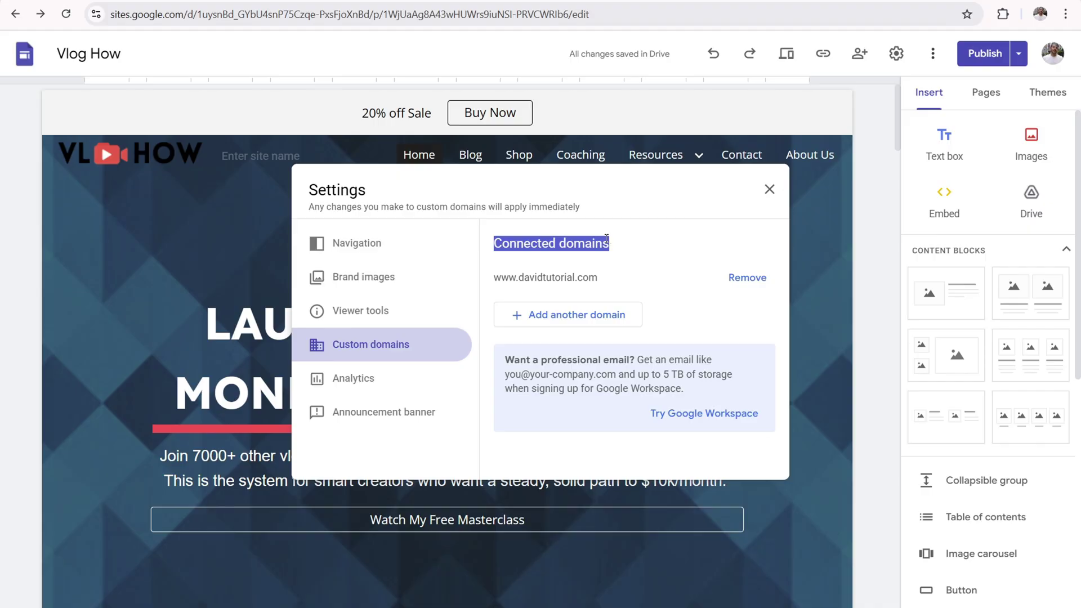